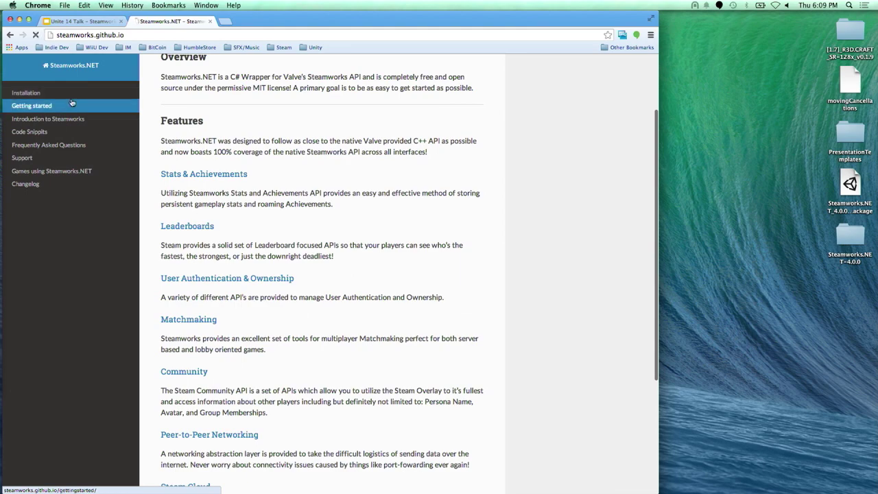
Open the Installation page of the Steamworks.NET documentation and switch to the empty Unity project.
{"action": "left_click", "coordinate": [77, 95]}
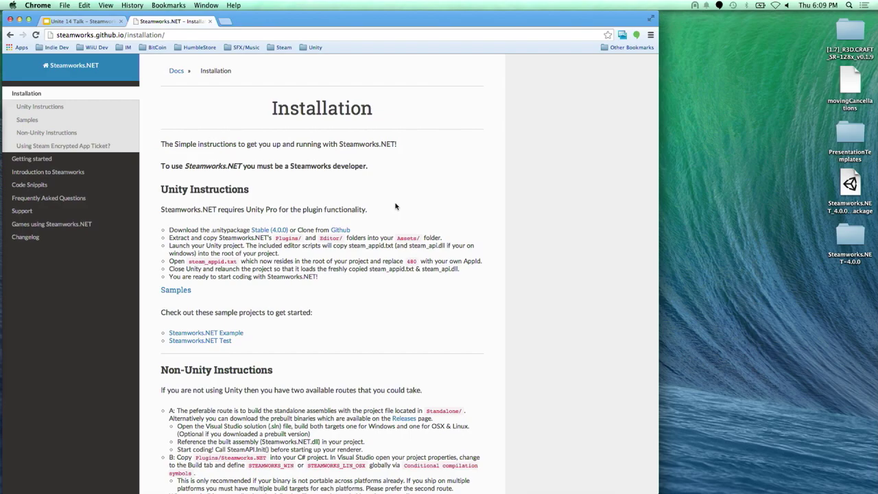
{"action": "key", "text": "ctrl+Right"}
{"action": "key", "text": "ctrl+Right"}
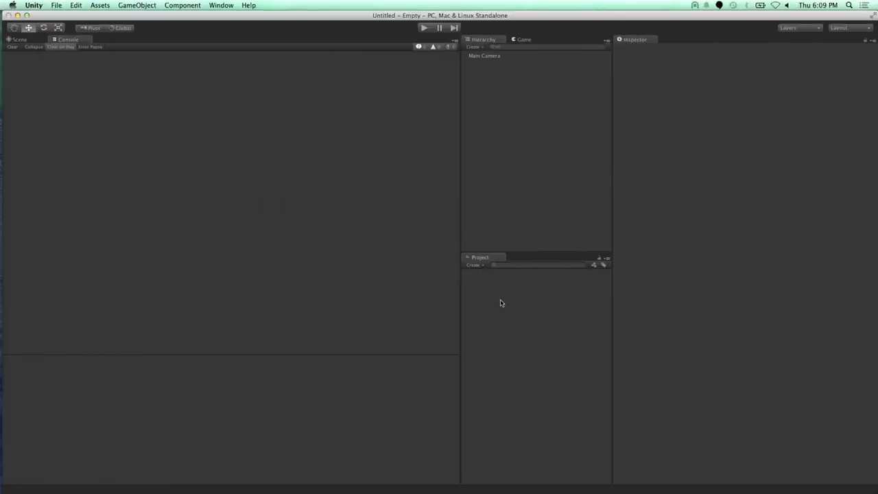
Reveal the Unity project's folder in Finder and open its Assets folder.
{"action": "right_click", "coordinate": [501, 302]}
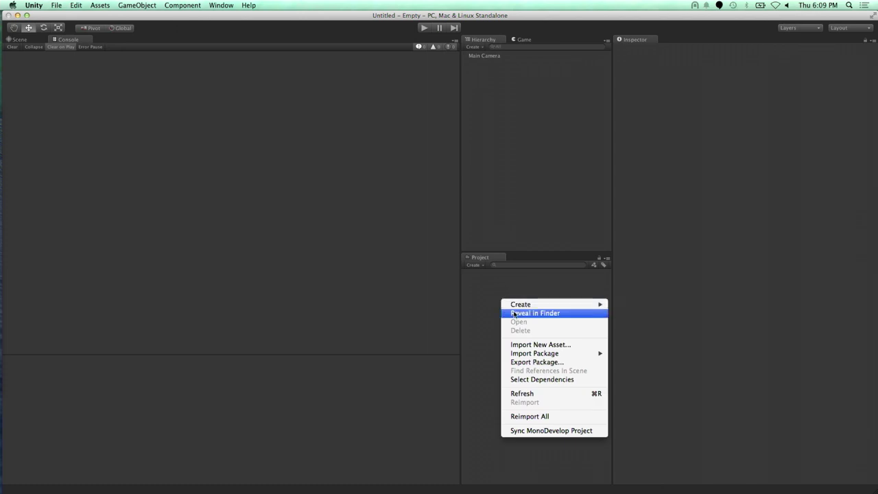
{"action": "left_click", "coordinate": [516, 314]}
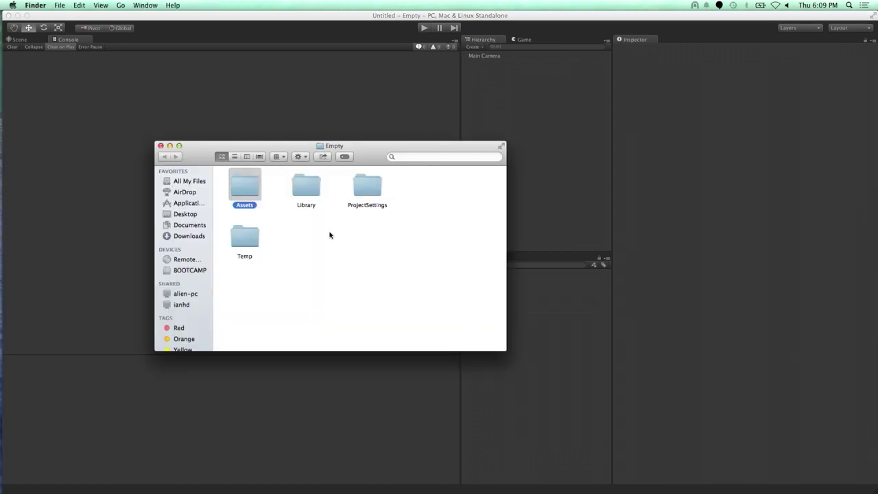
{"action": "double_click", "coordinate": [252, 192]}
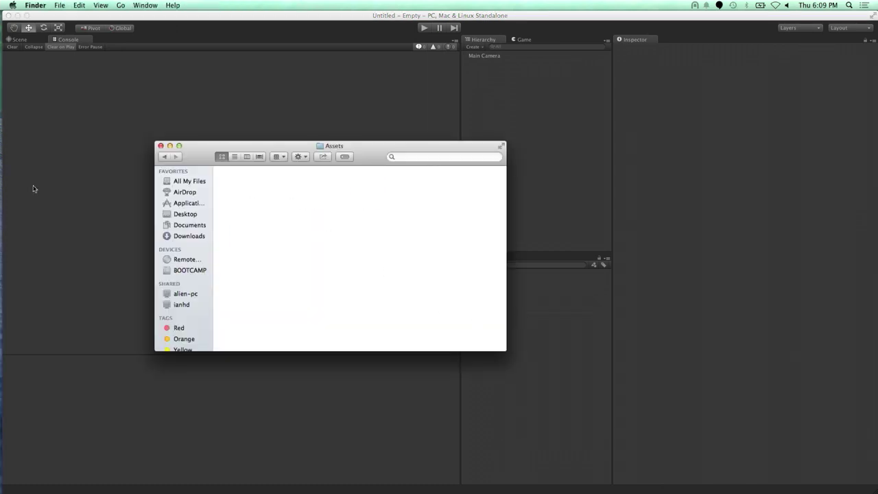
Open a new Finder window showing the Desktop folder and close the Assets window.
{"action": "mouse_move", "coordinate": [2, 186]}
{"action": "right_click", "coordinate": [14, 119]}
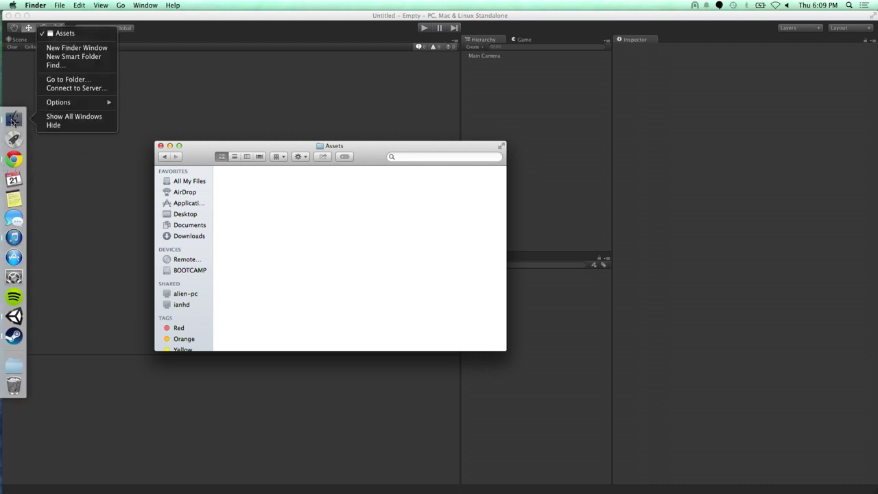
{"action": "left_click", "coordinate": [76, 48]}
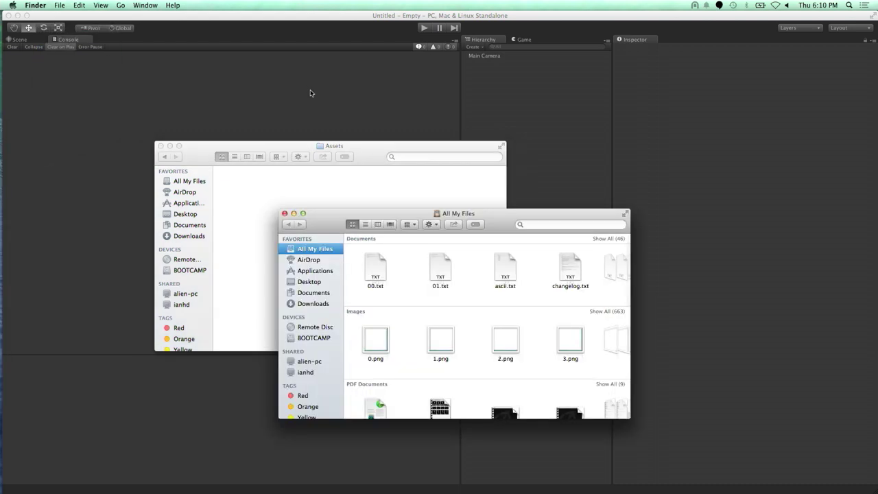
{"action": "left_click", "coordinate": [306, 283]}
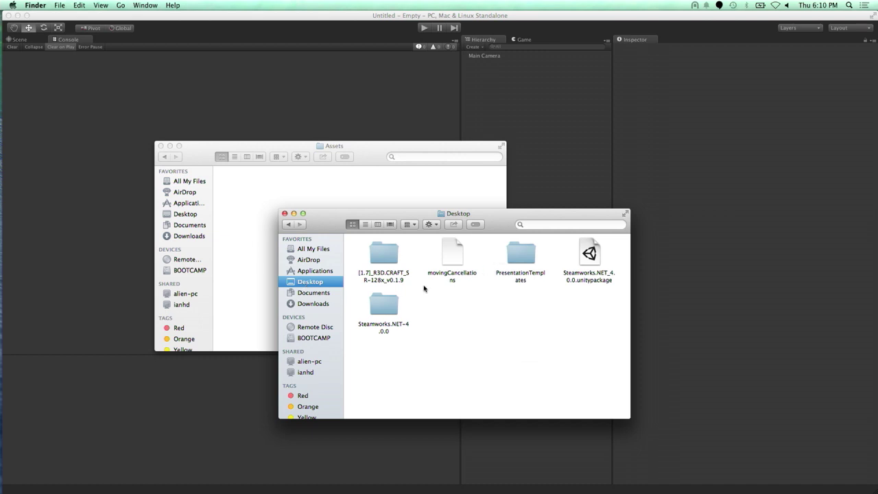
{"action": "left_click", "coordinate": [393, 303]}
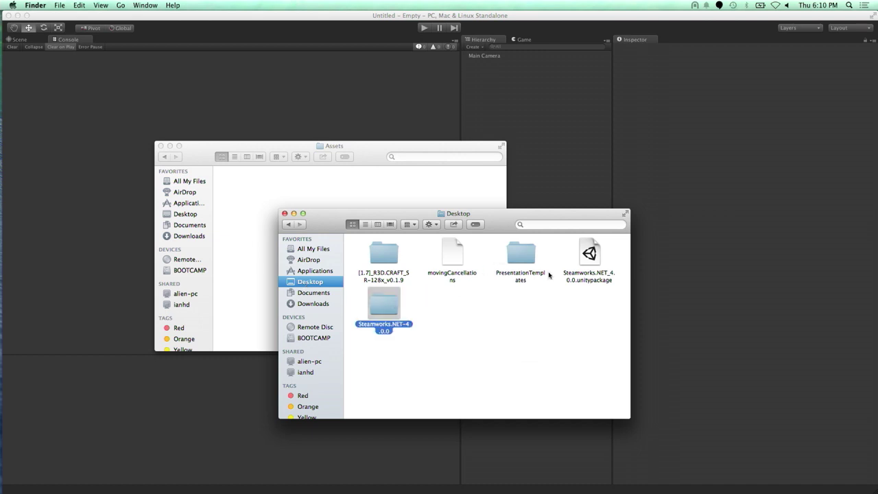
{"action": "left_click", "coordinate": [161, 147]}
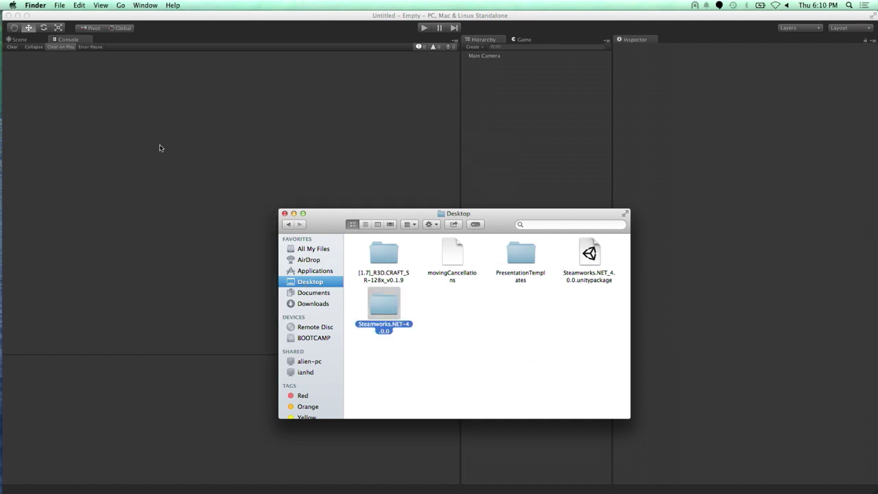
Import all contents of the Steamworks.NET 4.0.0 .unitypackage from the Desktop folder into the Unity project.
{"action": "left_click", "coordinate": [591, 263]}
{"action": "left_click_drag", "start_coordinate": [591, 264], "coordinate": [541, 463]}
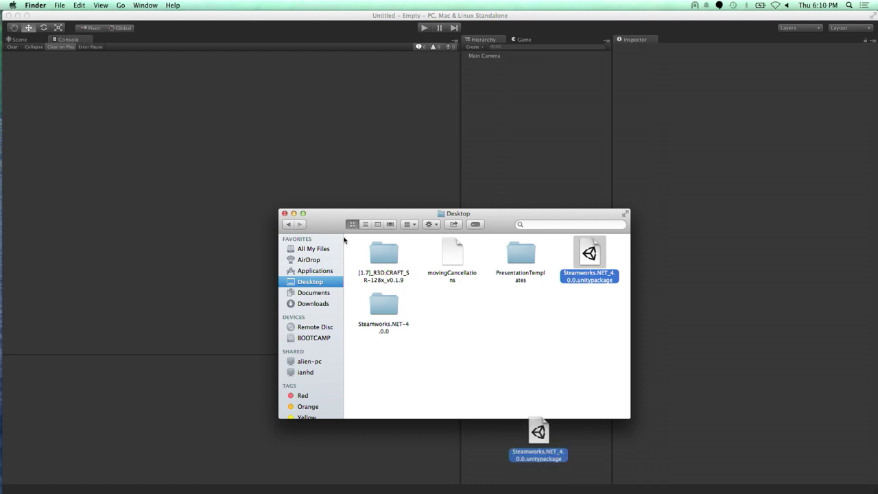
{"action": "left_click", "coordinate": [286, 213]}
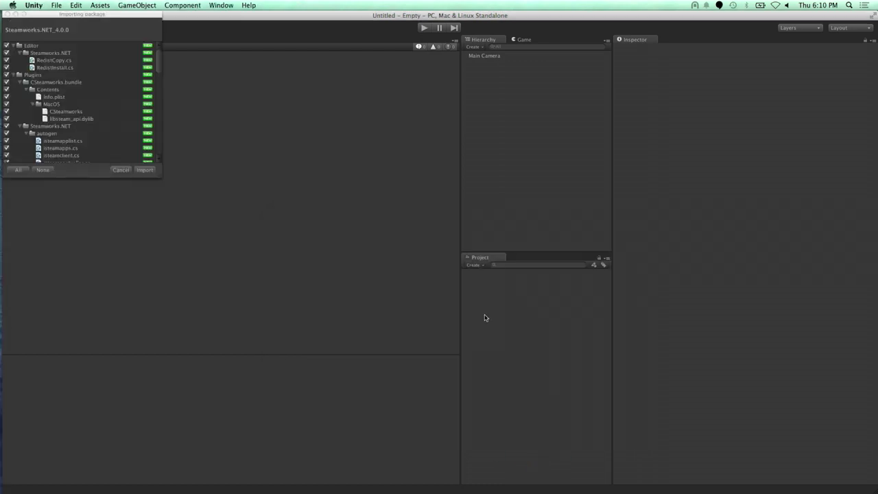
{"action": "left_click", "coordinate": [144, 170]}
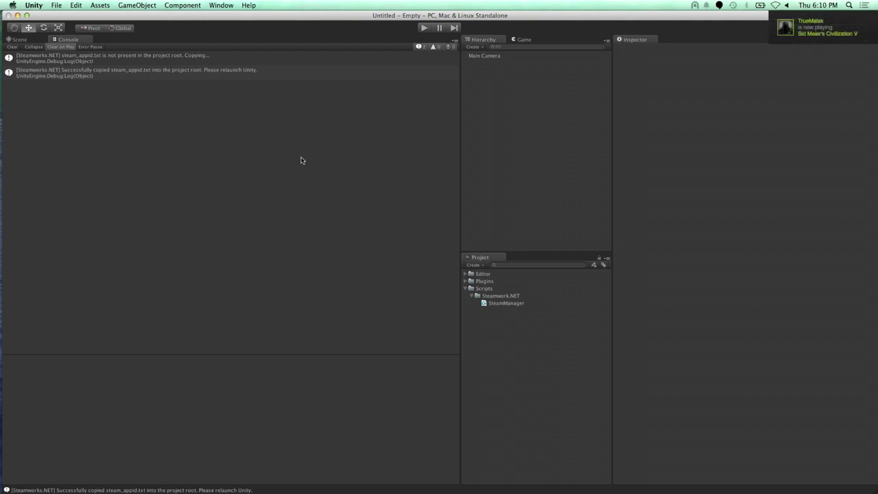
Quit Unity and relaunch it from the Unity Current folder so the project reloads.
{"action": "key", "text": "super+q"}
{"action": "mouse_move", "coordinate": [3, 328]}
{"action": "left_click", "coordinate": [8, 352]}
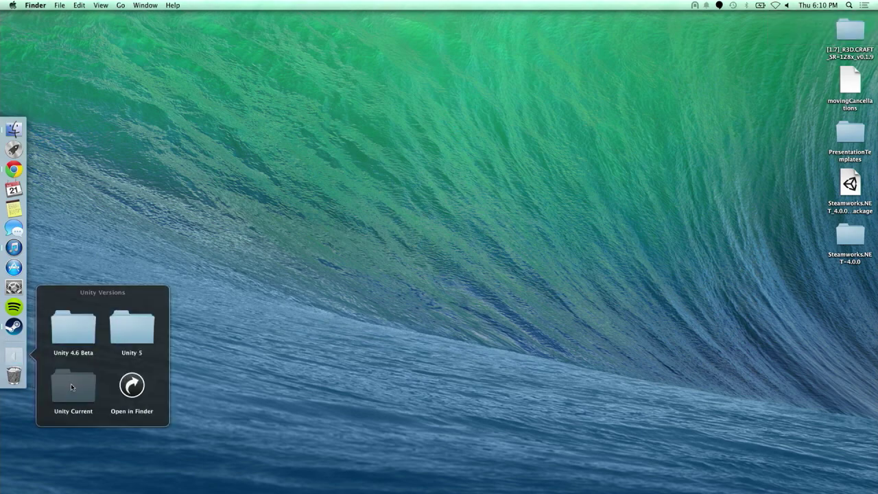
{"action": "left_click", "coordinate": [72, 387]}
{"action": "left_click", "coordinate": [88, 385]}
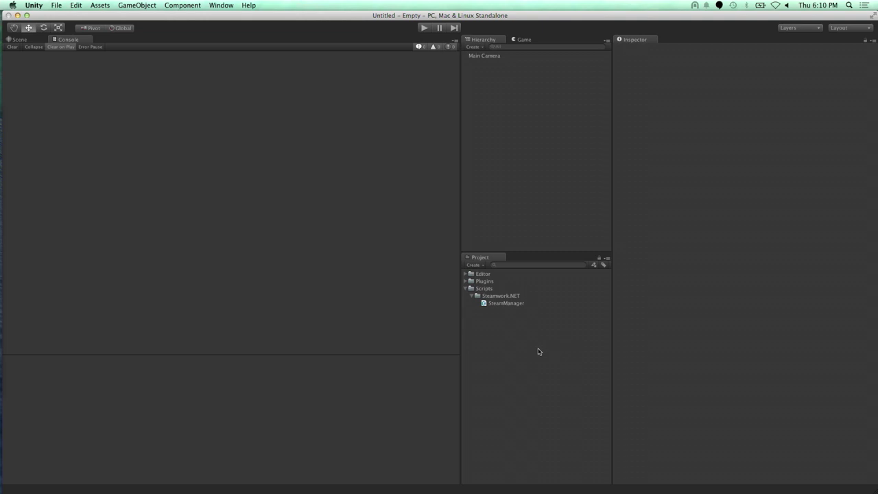
Attach the SteamManager script to the Main Camera as a component.
{"action": "left_click", "coordinate": [520, 306]}
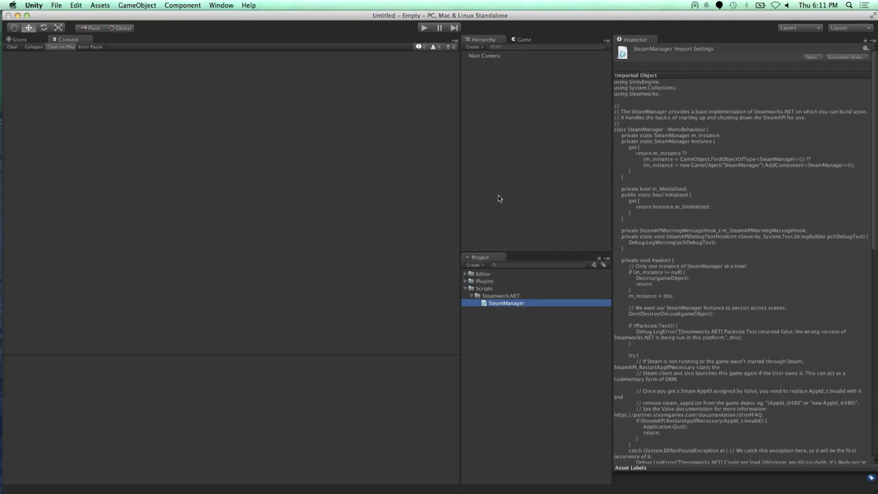
{"action": "left_click", "coordinate": [498, 58]}
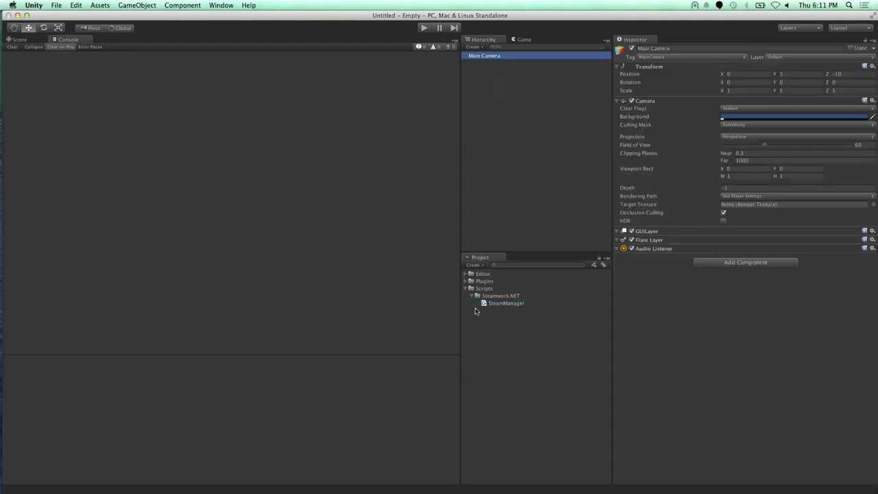
{"action": "left_click", "coordinate": [525, 313]}
{"action": "left_click", "coordinate": [515, 56]}
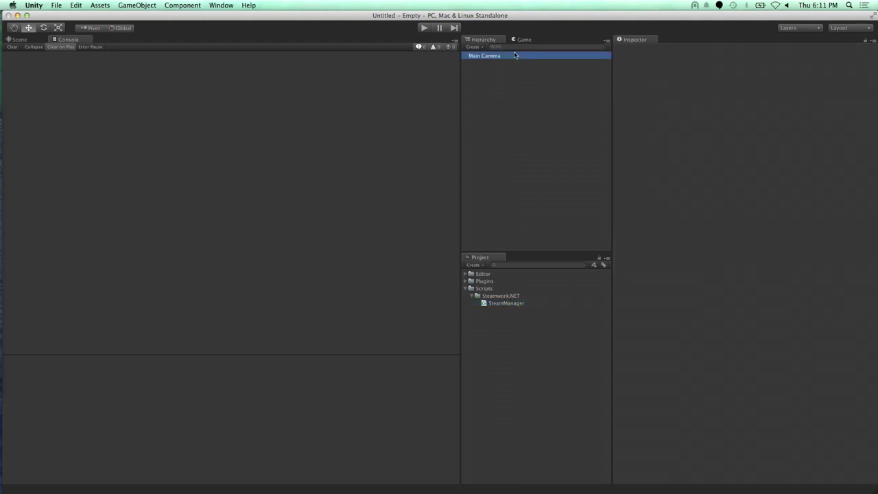
{"action": "left_click_drag", "start_coordinate": [505, 306], "coordinate": [710, 315]}
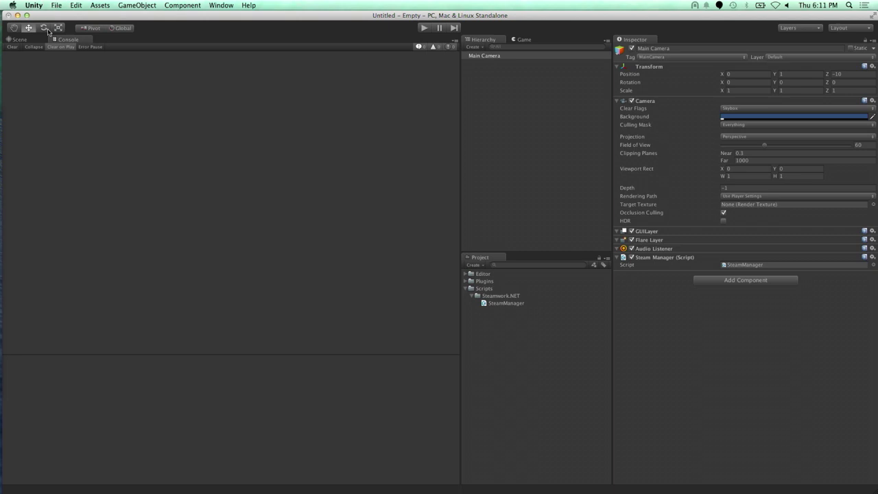
Run the scene and switch to Steam to check the in-game status in the friends list.
{"action": "left_click", "coordinate": [425, 29]}
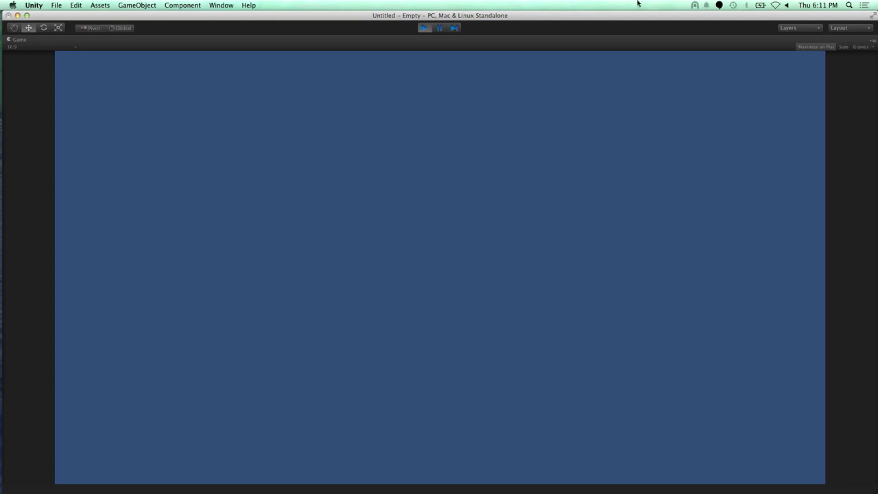
{"action": "key", "text": "ctrl+Right"}
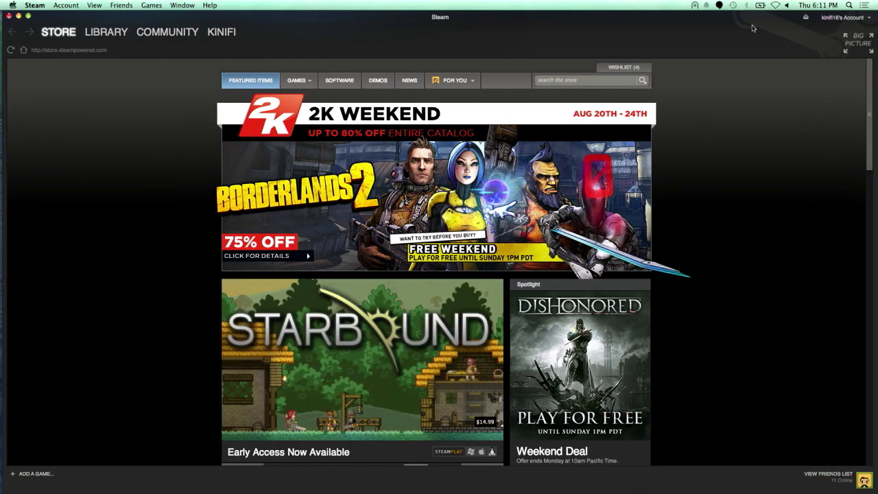
{"action": "left_click", "coordinate": [848, 475]}
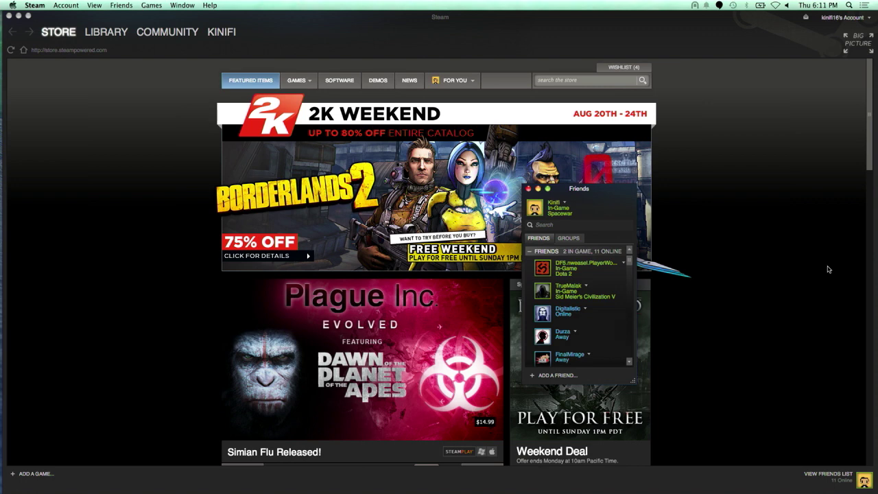
Close the Friends and Steam windows and return to Unity to stop the running scene.
{"action": "left_click", "coordinate": [528, 189]}
{"action": "left_click", "coordinate": [9, 15]}
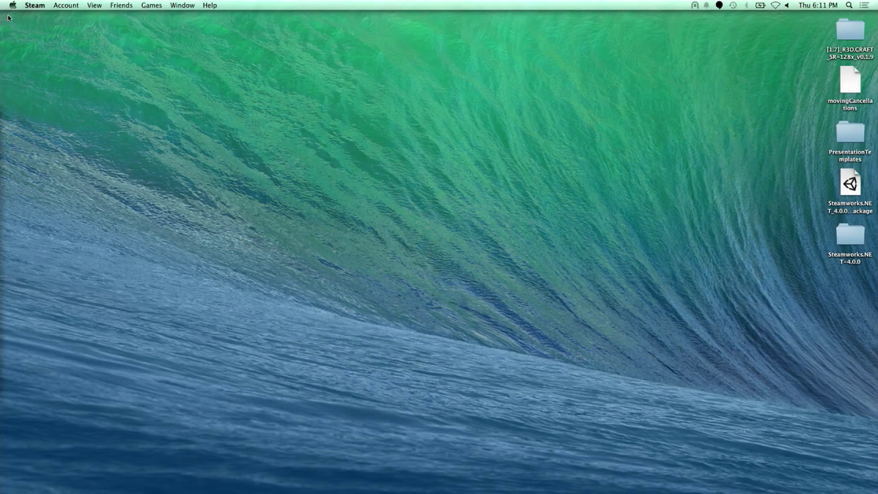
{"action": "key", "text": "super+Tab"}
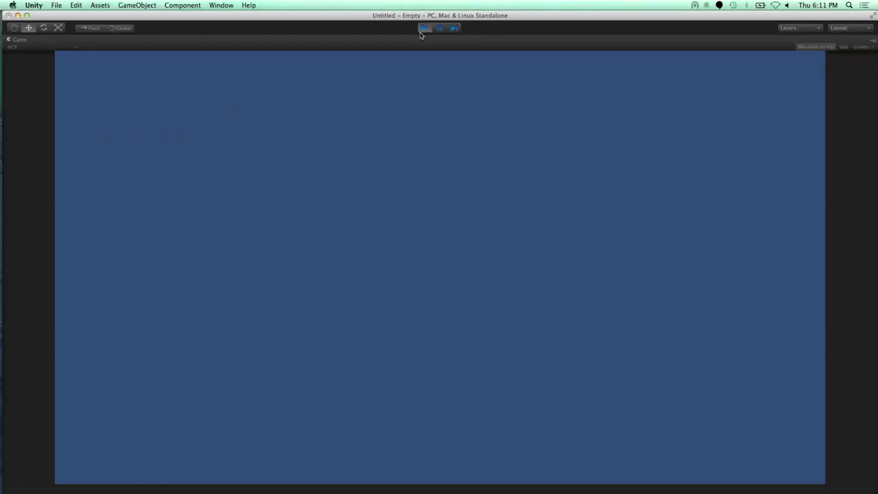
{"action": "left_click", "coordinate": [424, 28]}
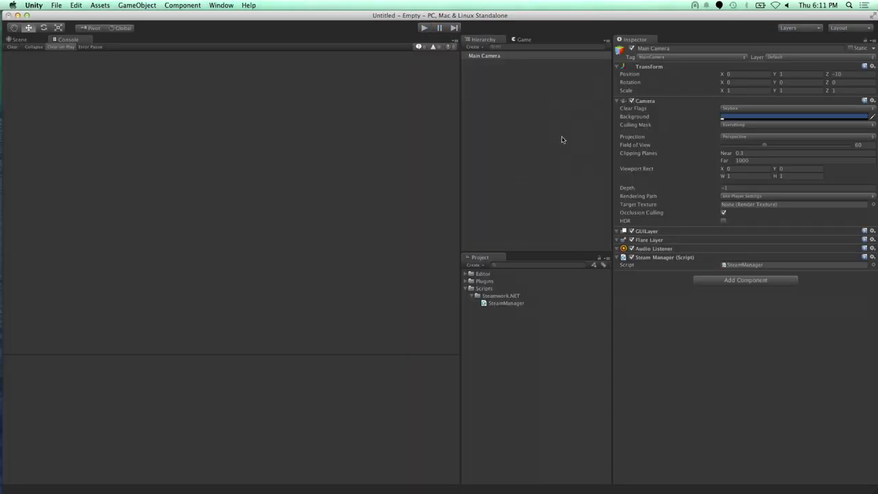
Reveal the project folder in Finder, inspect the app ID in steam_appid.txt, and close both windows.
{"action": "right_click", "coordinate": [480, 374]}
{"action": "left_click", "coordinate": [515, 368]}
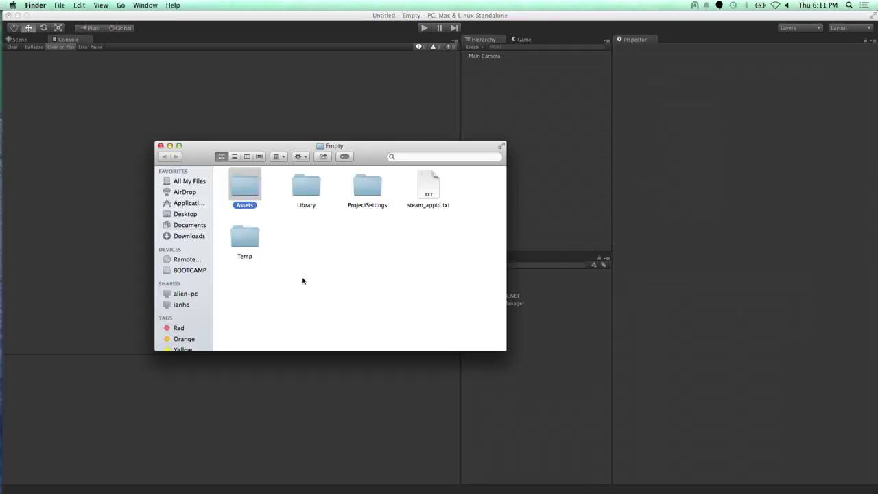
{"action": "left_click", "coordinate": [433, 188]}
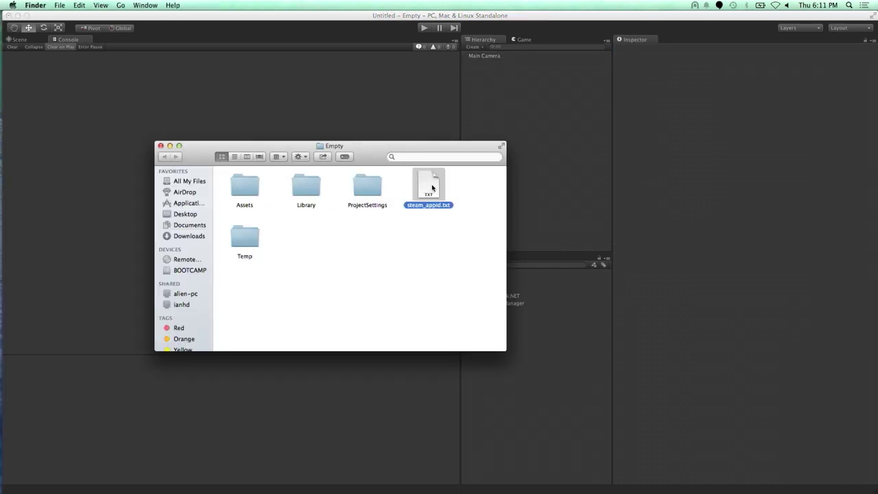
{"action": "double_click", "coordinate": [432, 187]}
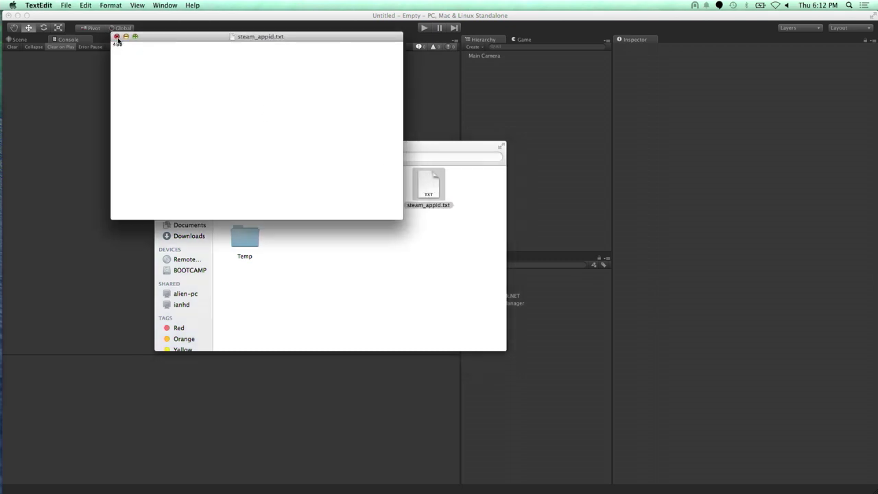
{"action": "left_click", "coordinate": [116, 37]}
{"action": "left_click", "coordinate": [161, 152]}
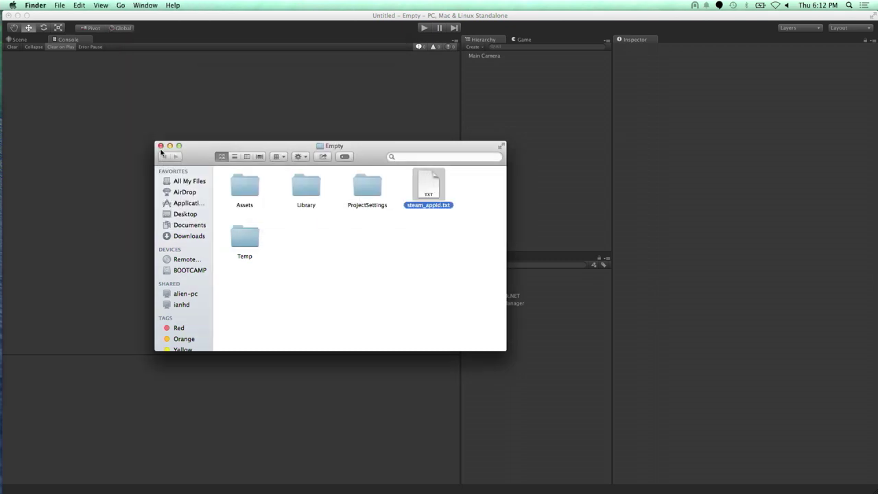
{"action": "left_click", "coordinate": [161, 146]}
{"action": "left_click", "coordinate": [505, 384]}
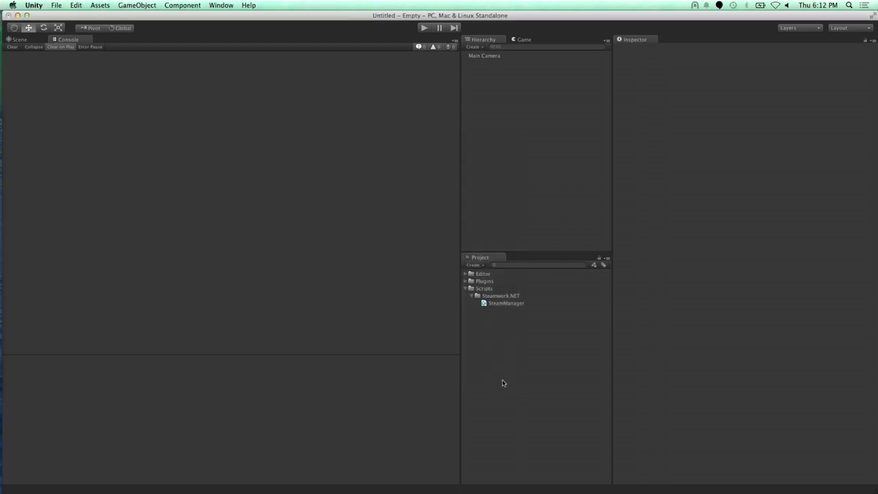
Switch from Unity to Desktop 1, where the Chrome window is open.
{"action": "key", "text": "ctrl+Right"}
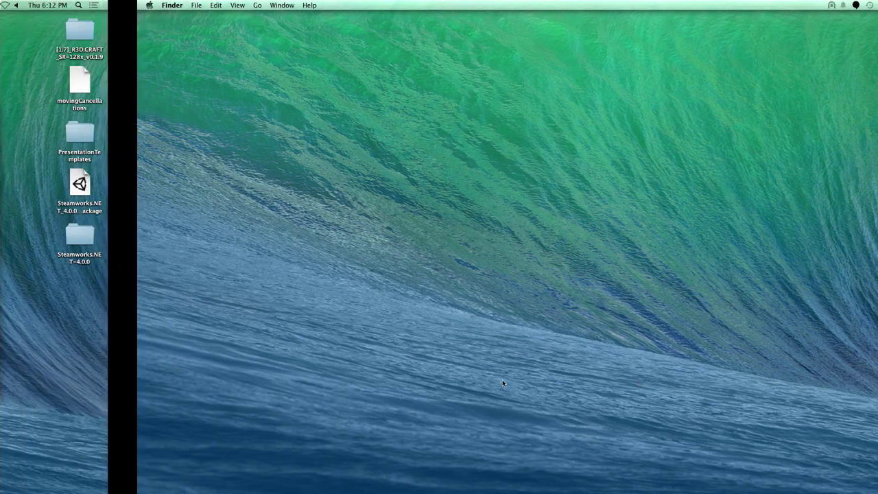
{"action": "key", "text": "ctrl+Left"}
{"action": "key", "text": "ctrl+Up"}
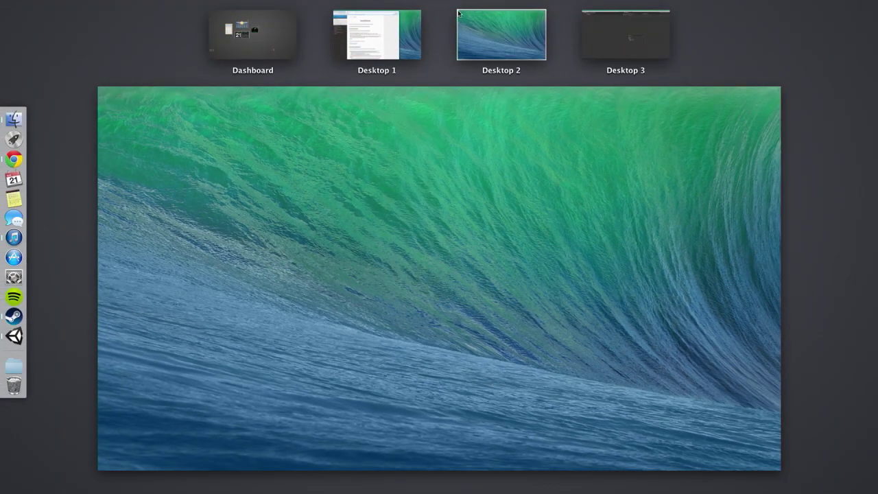
{"action": "left_click", "coordinate": [458, 8]}
{"action": "left_click", "coordinate": [457, 35]}
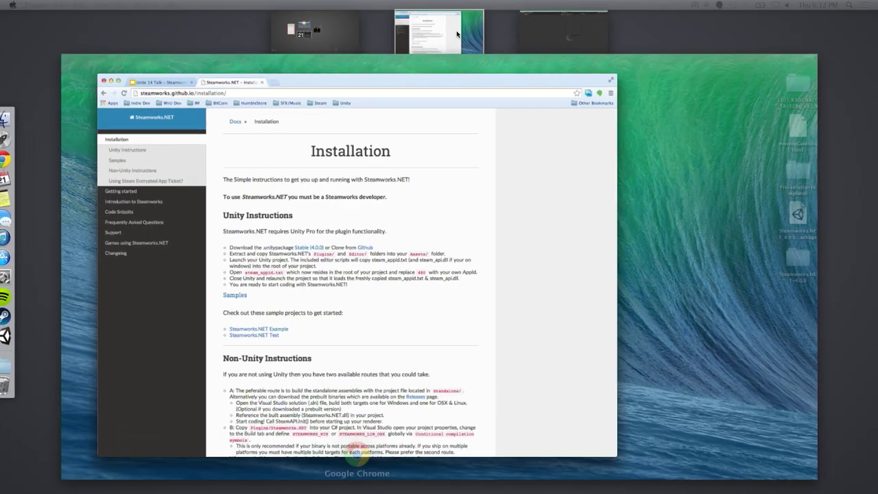
Present the Unite 14 Talk slides full screen and advance to the "Why Use Steamworks.NET?" slide.
{"action": "left_click", "coordinate": [96, 23]}
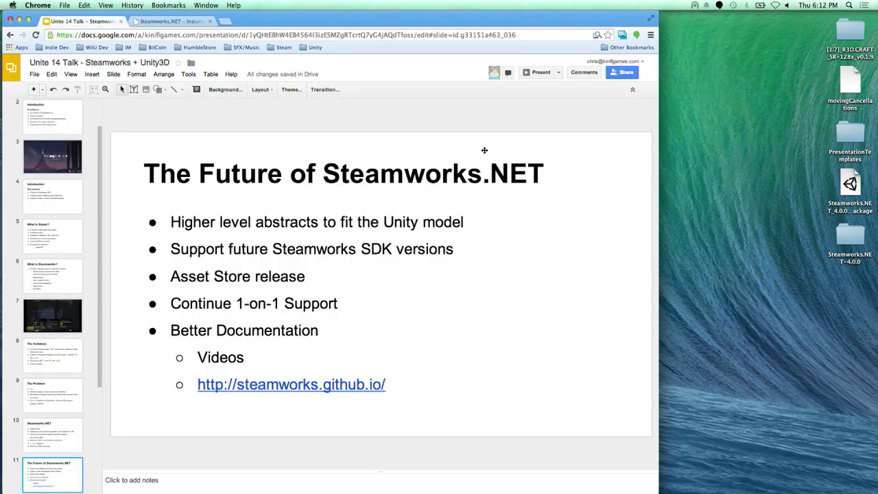
{"action": "left_click", "coordinate": [534, 73]}
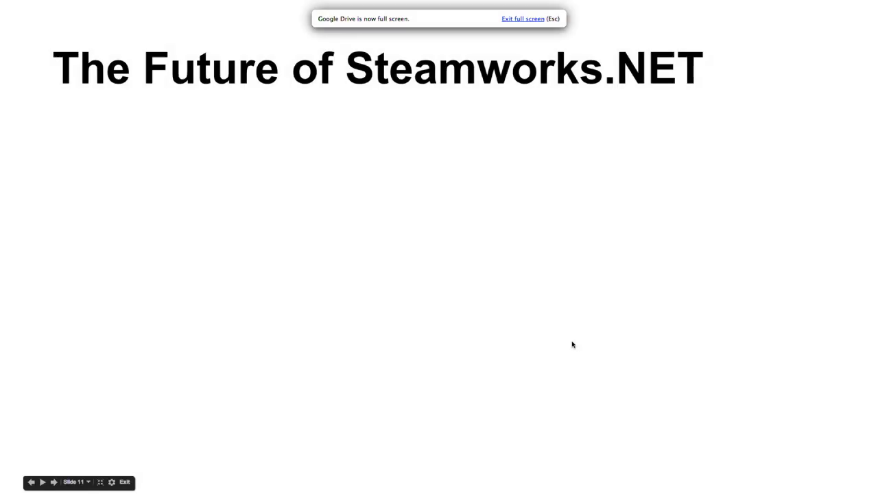
{"action": "key", "text": "Right"}
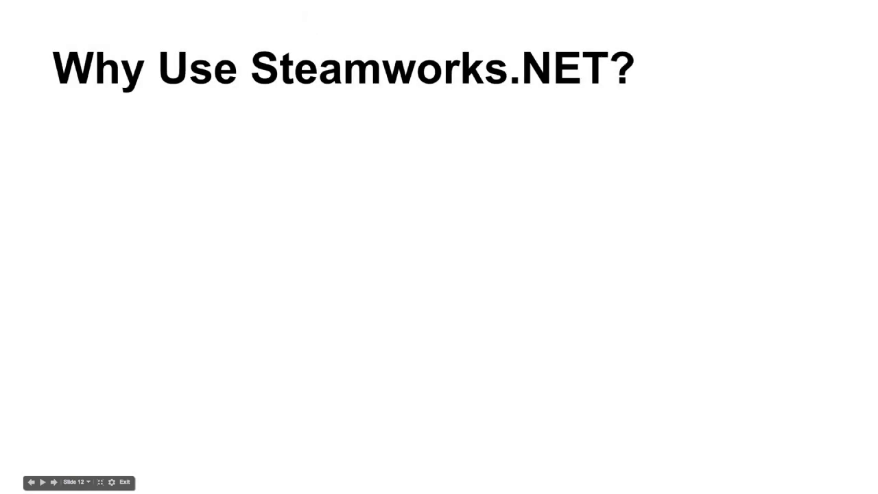